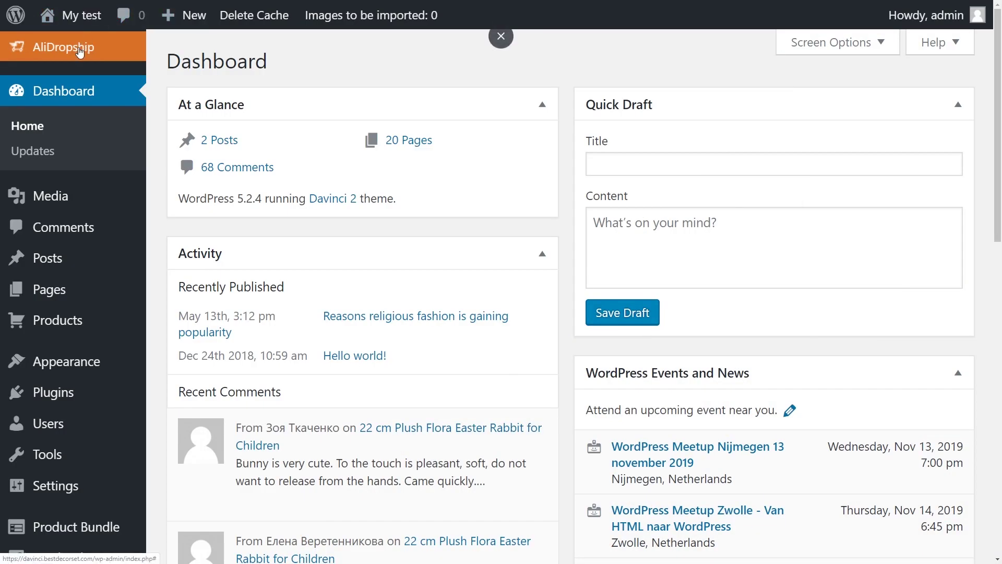
Step: Go to the AliShipping add-on page under the AliDropship admin menu
{"action": "left_click", "coordinate": [86, 43]}
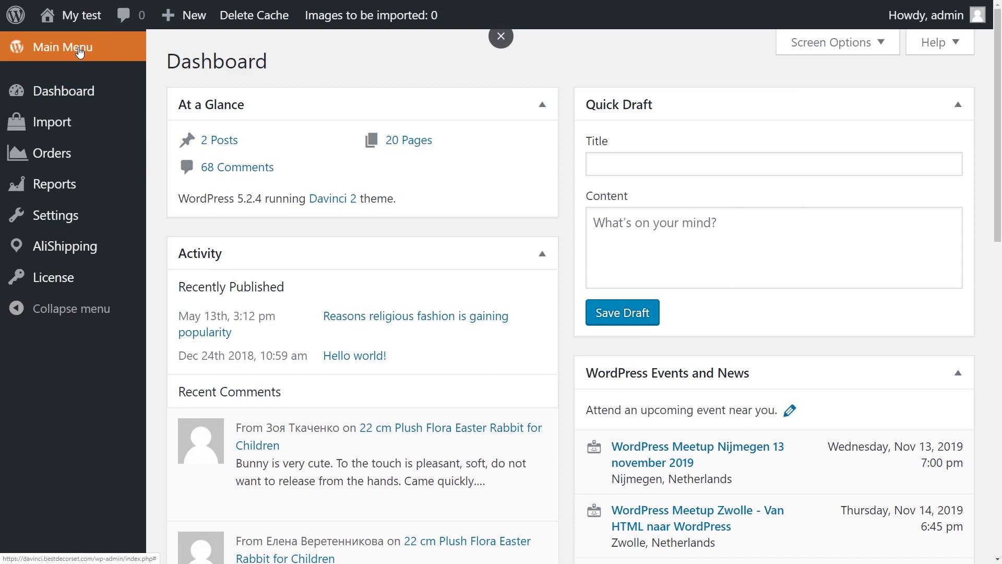
{"action": "left_click", "coordinate": [98, 249]}
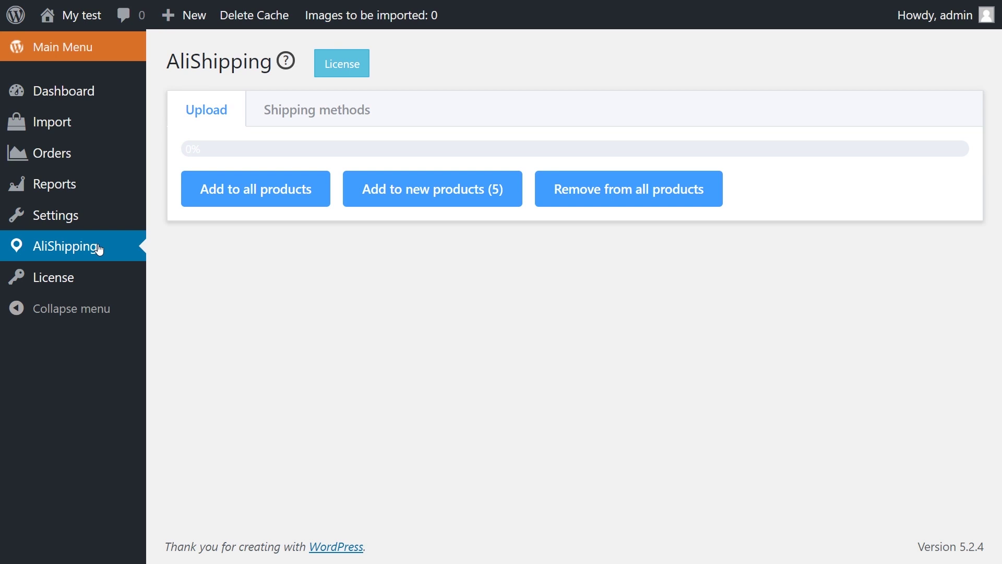
Step: Add shipping methods to all products, then to the 5 new products, then remove them from all
{"action": "left_click", "coordinate": [252, 193]}
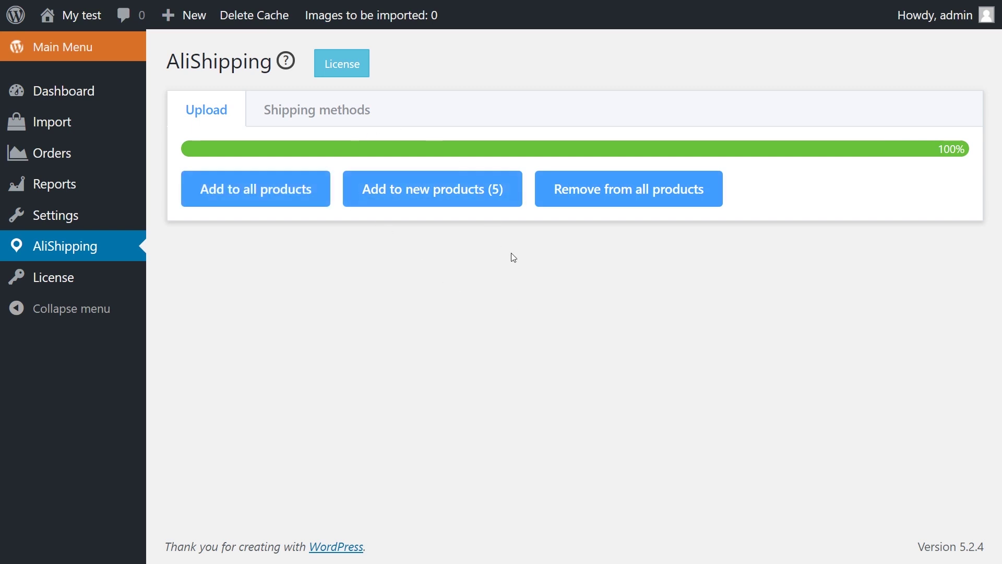
{"action": "left_click", "coordinate": [443, 197]}
{"action": "left_click", "coordinate": [649, 196]}
Step: Rename the CPAM shipping method to China Mail and save it
{"action": "left_click", "coordinate": [328, 107]}
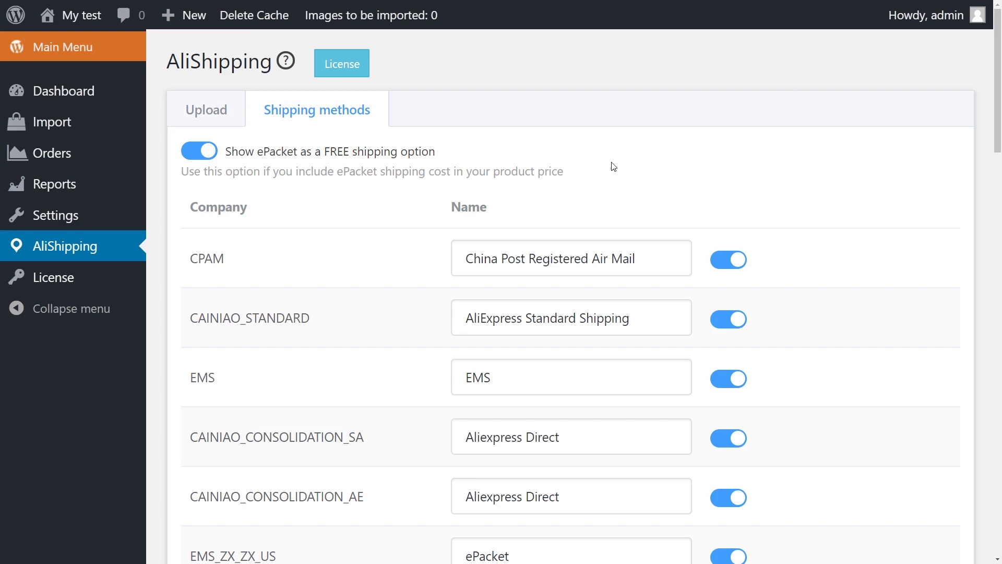
{"action": "scroll", "coordinate": [841, 217], "scroll_direction": "down", "scroll_amount": 2}
{"action": "scroll", "coordinate": [841, 218], "scroll_direction": "down", "scroll_amount": 2}
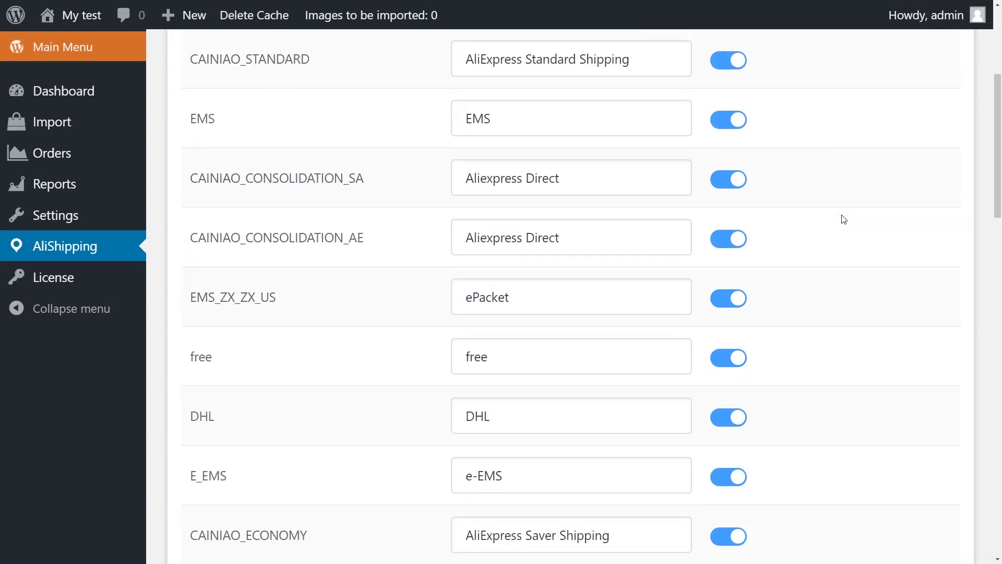
{"action": "scroll", "coordinate": [840, 217], "scroll_direction": "down", "scroll_amount": 2}
{"action": "scroll", "coordinate": [843, 219], "scroll_direction": "down", "scroll_amount": 3}
{"action": "scroll", "coordinate": [843, 219], "scroll_direction": "up", "scroll_amount": 4}
{"action": "scroll", "coordinate": [843, 219], "scroll_direction": "up", "scroll_amount": 3}
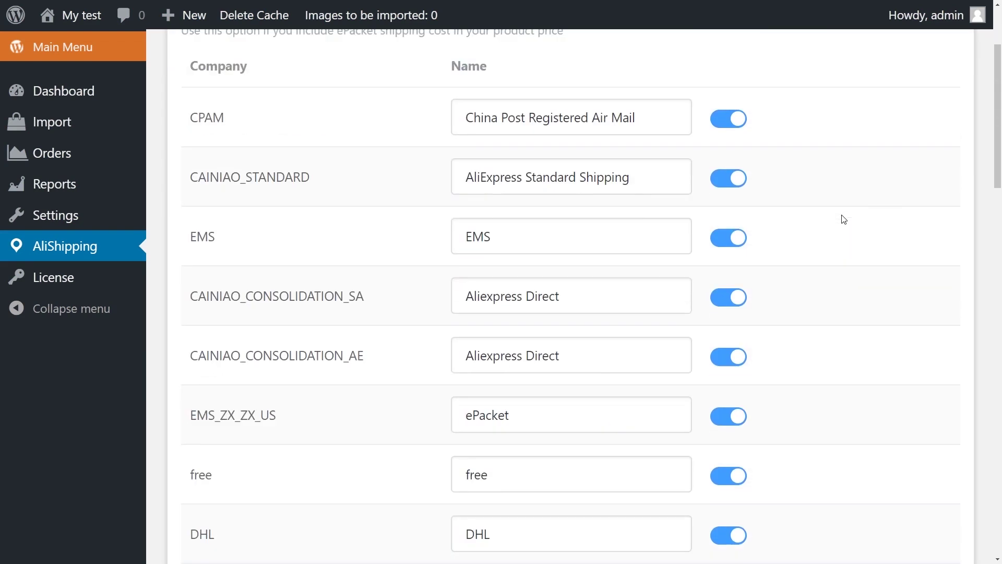
{"action": "scroll", "coordinate": [843, 220], "scroll_direction": "up", "scroll_amount": 2}
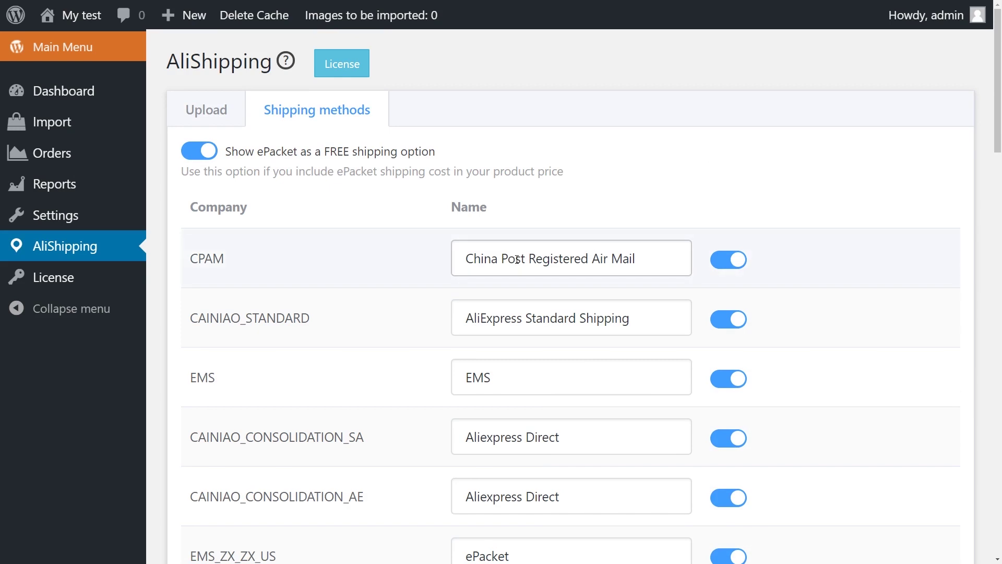
{"action": "left_click_drag", "start_coordinate": [502, 258], "coordinate": [596, 266]}
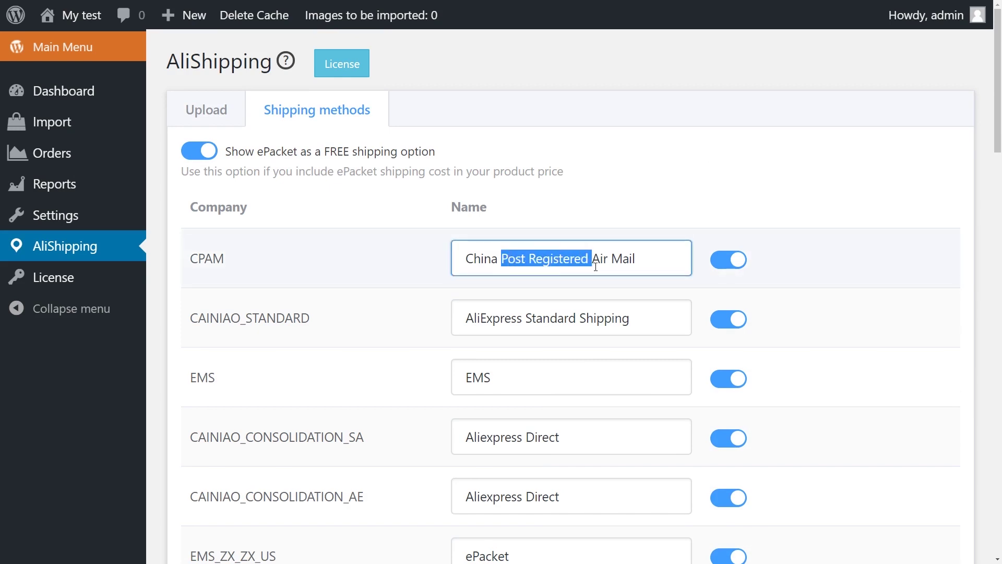
{"action": "key", "text": "BackSpace"}
{"action": "key", "text": "BackSpace"}
{"action": "left_click", "coordinate": [778, 261]}
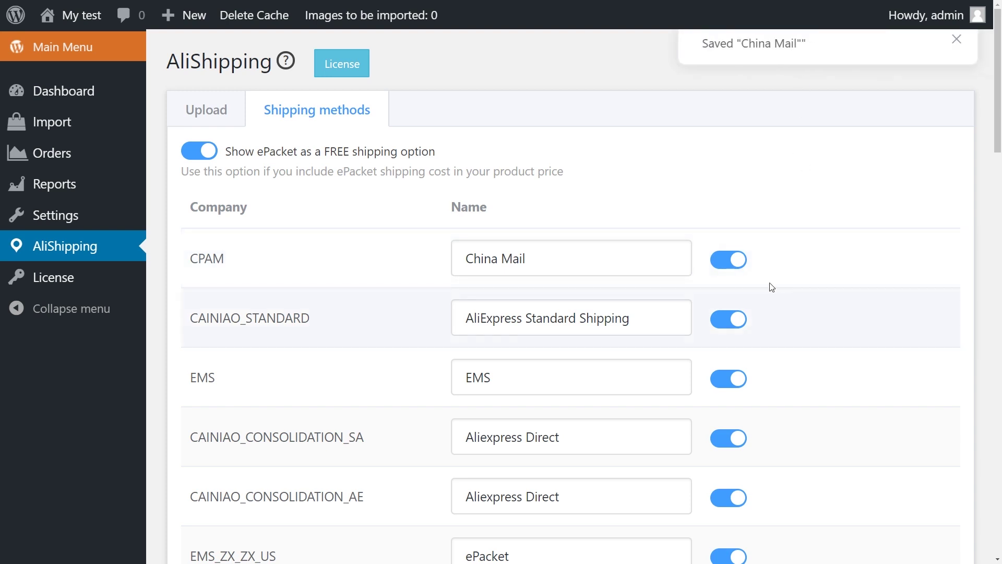
Step: Disable AliExpress Standard Shipping, both CAINIAO_CONSOLIDATION methods and free, saving each
{"action": "left_click", "coordinate": [724, 321]}
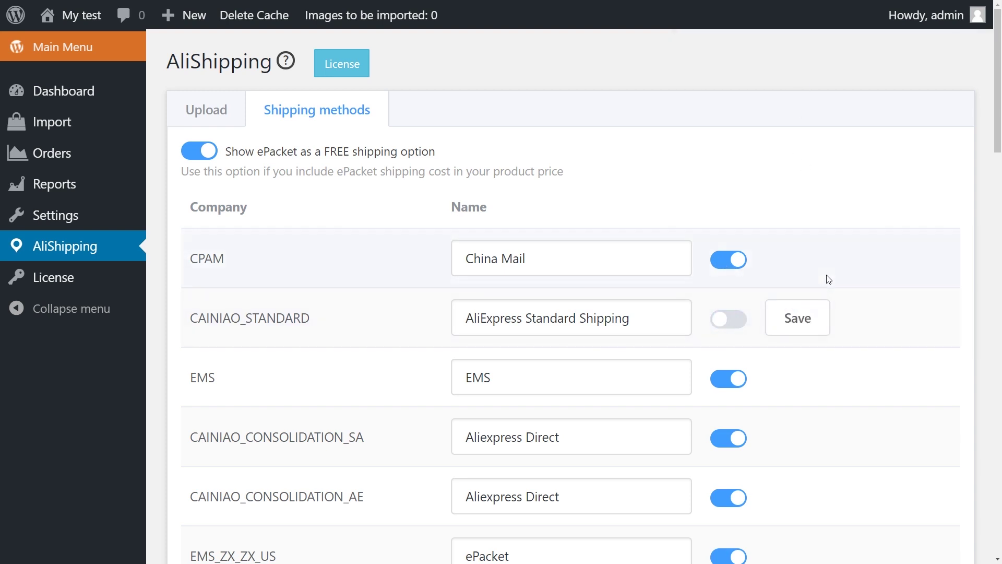
{"action": "scroll", "coordinate": [821, 277], "scroll_direction": "down", "scroll_amount": 1}
{"action": "scroll", "coordinate": [827, 298], "scroll_direction": "down", "scroll_amount": 4}
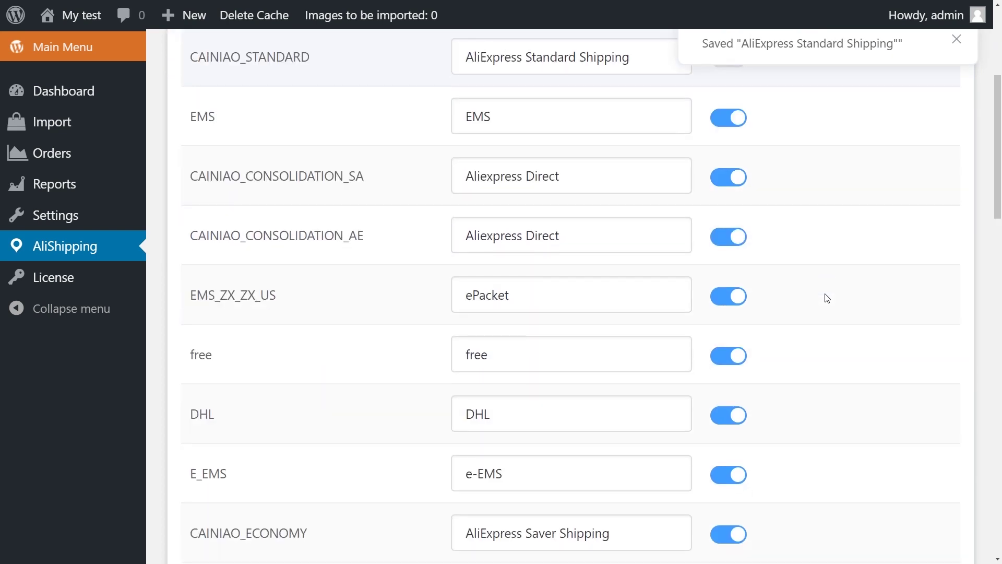
{"action": "left_click", "coordinate": [721, 242]}
{"action": "left_click", "coordinate": [728, 177]}
{"action": "left_click", "coordinate": [794, 179]}
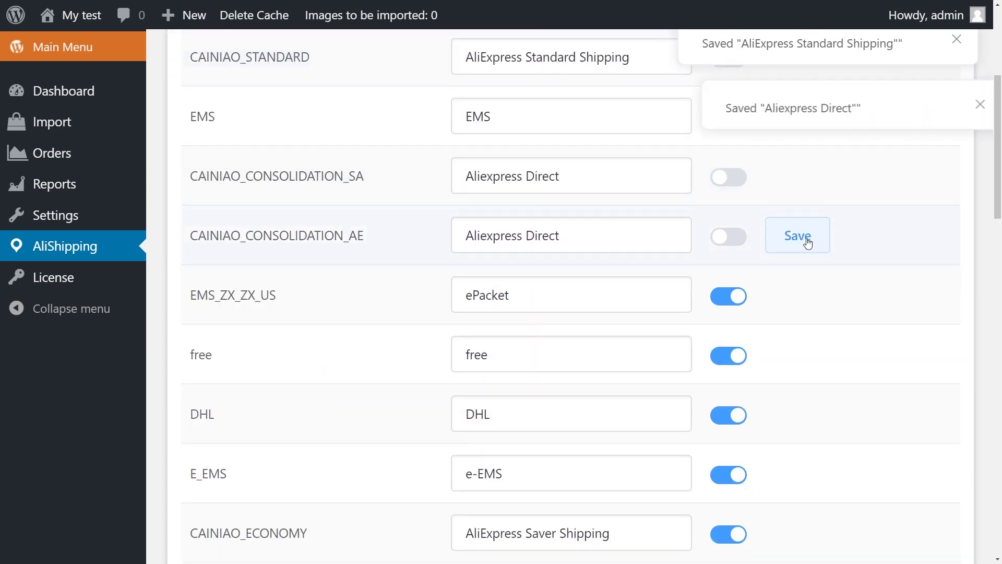
{"action": "left_click", "coordinate": [805, 237]}
{"action": "left_click", "coordinate": [727, 358]}
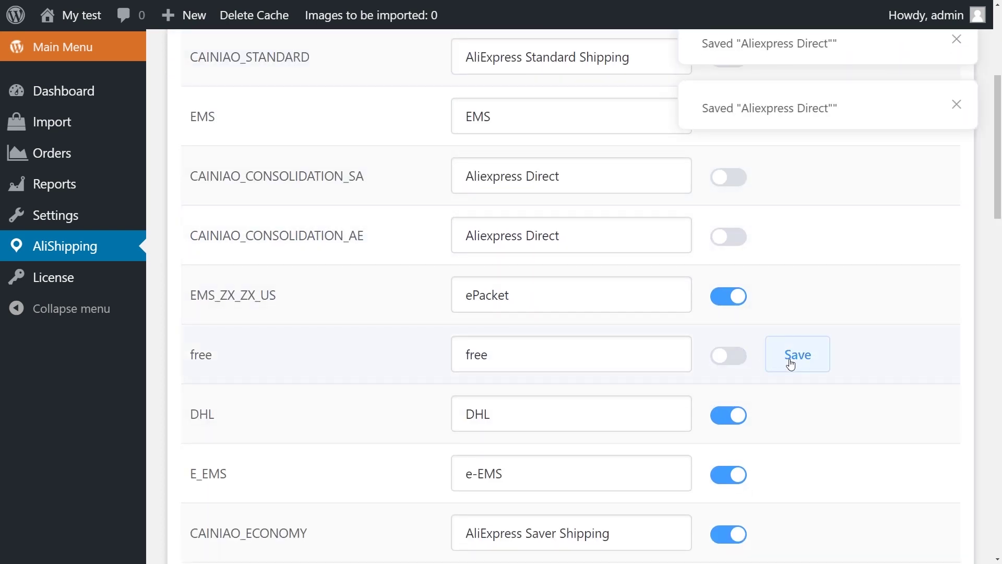
{"action": "left_click", "coordinate": [790, 360]}
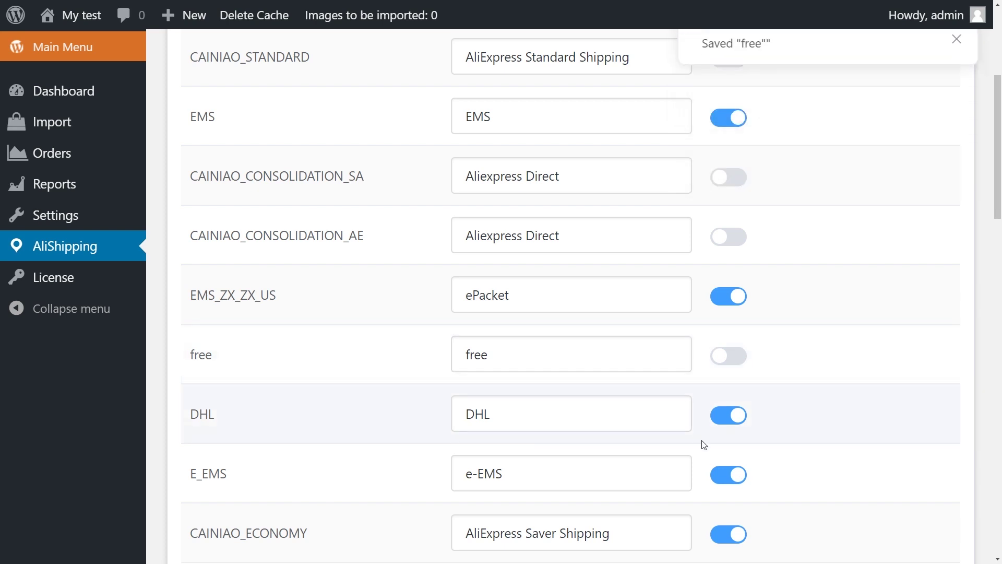
{"action": "scroll", "coordinate": [756, 326], "scroll_direction": "up", "scroll_amount": 3}
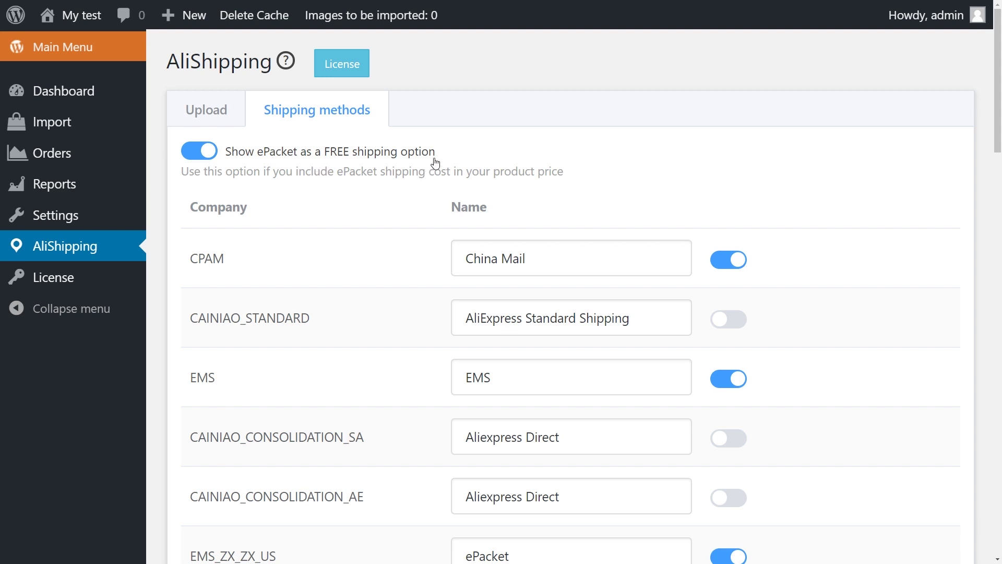
{"action": "left_click_drag", "start_coordinate": [435, 154], "coordinate": [226, 153]}
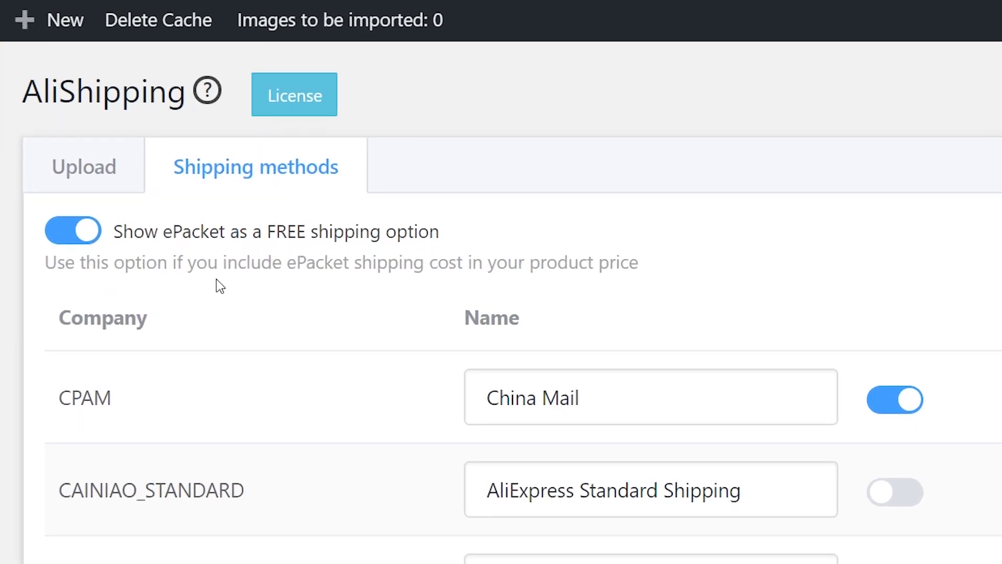
{"action": "left_click", "coordinate": [49, 234]}
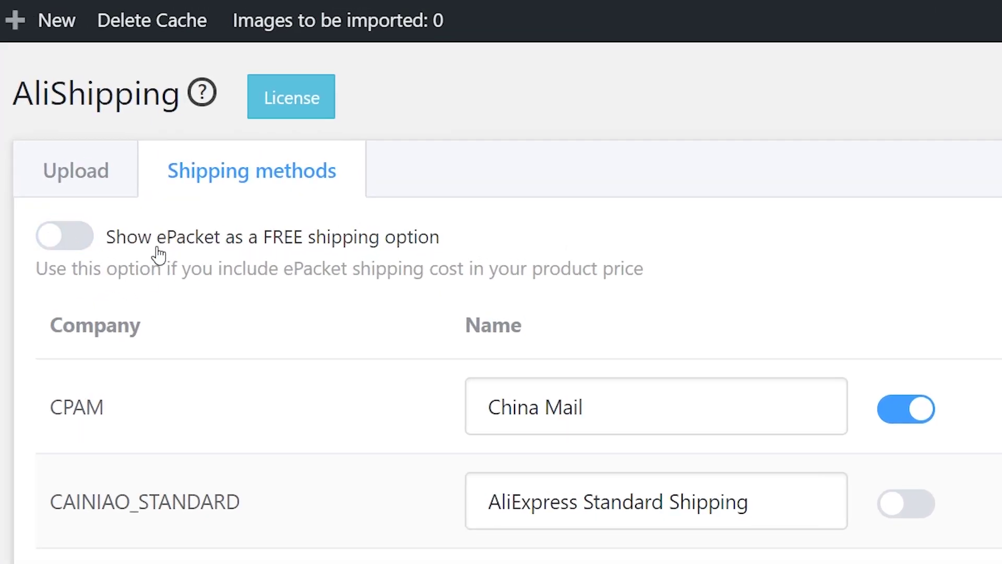
{"action": "left_click", "coordinate": [87, 250]}
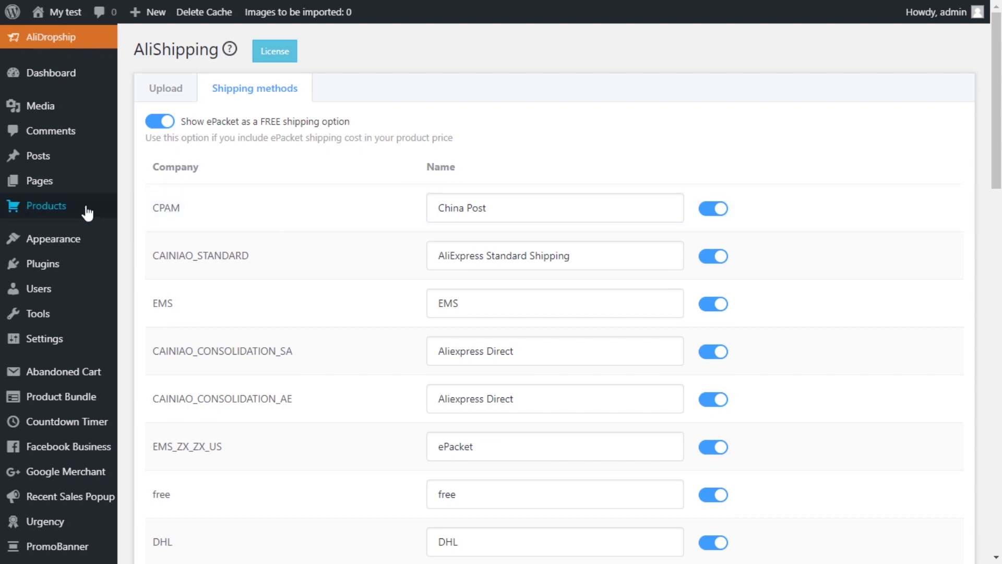
Step: Open Long Sleeve T-Shirt for Men and check its free and AliExpress Premium shipping prices
{"action": "left_click", "coordinate": [63, 212]}
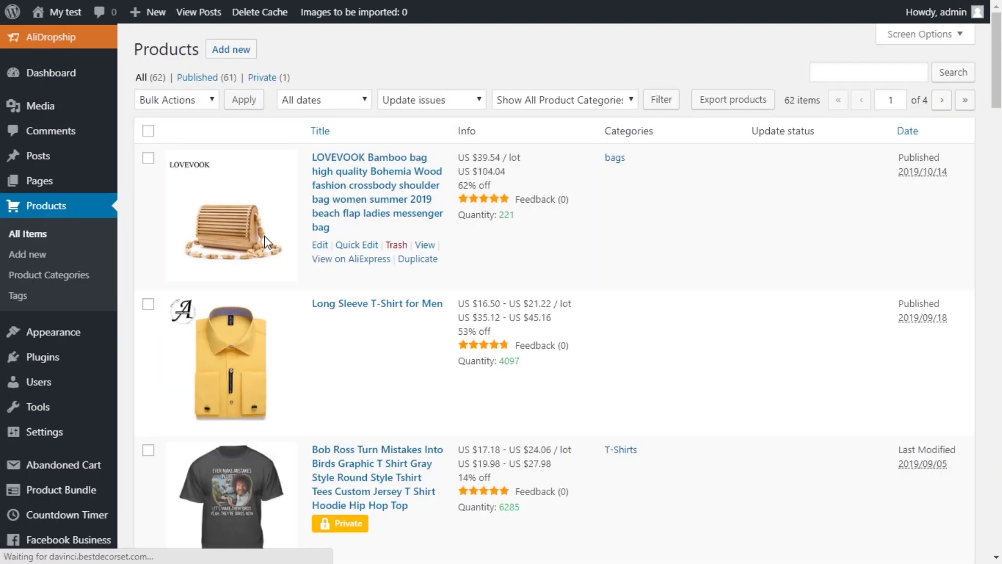
{"action": "left_click", "coordinate": [351, 309]}
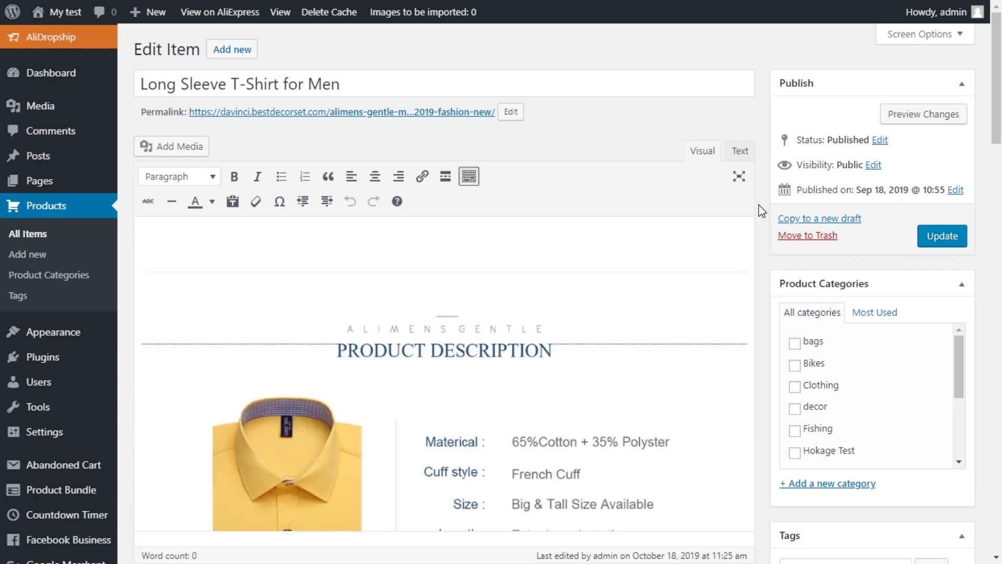
{"action": "scroll", "coordinate": [759, 209], "scroll_direction": "down", "scroll_amount": 3}
{"action": "scroll", "coordinate": [760, 209], "scroll_direction": "down", "scroll_amount": 2}
{"action": "scroll", "coordinate": [759, 209], "scroll_direction": "down", "scroll_amount": 1}
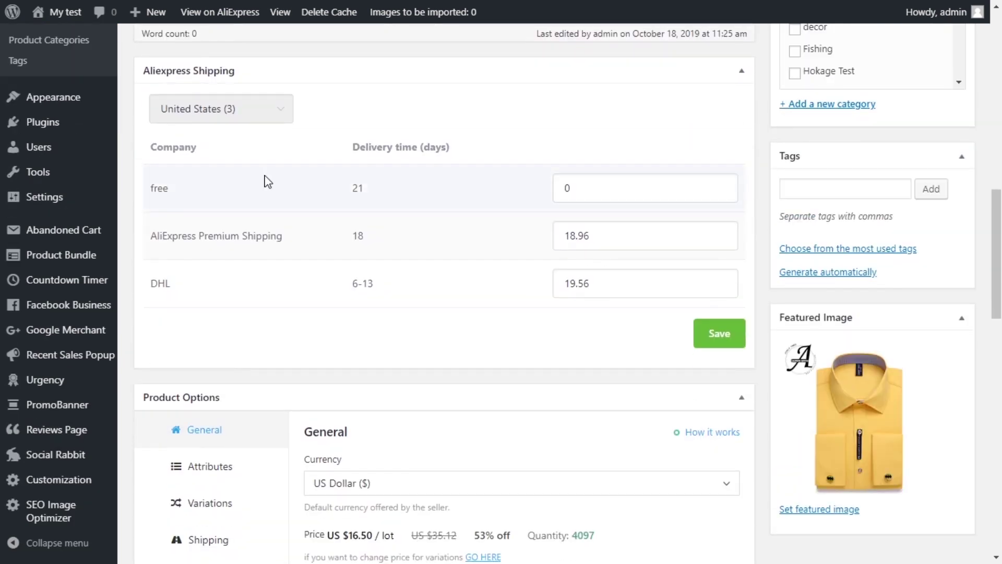
{"action": "left_click", "coordinate": [637, 186]}
{"action": "left_click", "coordinate": [635, 235]}
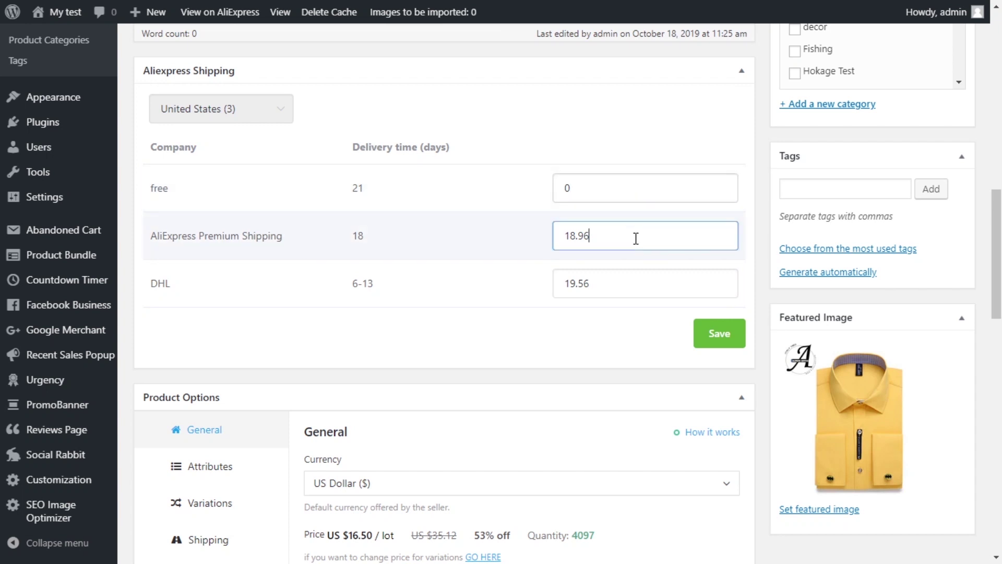
Step: Change the United States DHL shipping price to 22 and save the product
{"action": "left_click", "coordinate": [628, 287]}
{"action": "key", "text": "BackSpace"}
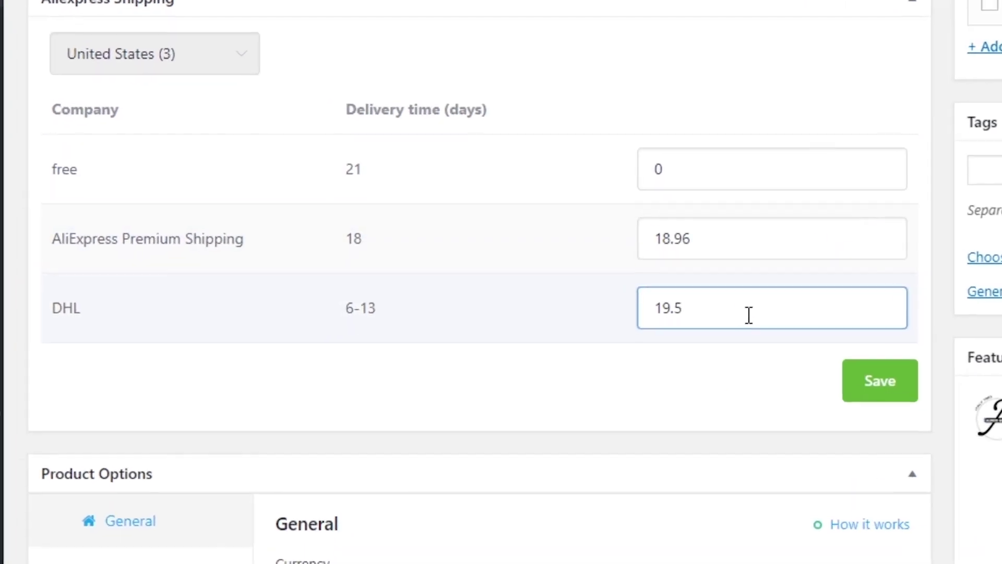
{"action": "key", "text": "BackSpace"}
{"action": "key", "text": "BackSpace"}
{"action": "key", "text": "BackSpace"}
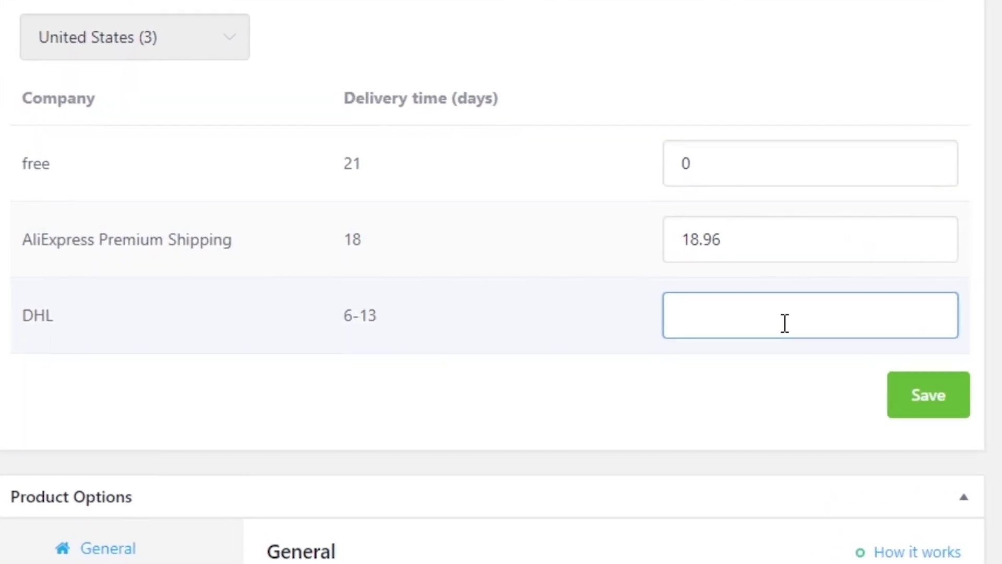
{"action": "type", "text": "22"}
{"action": "left_click", "coordinate": [235, 47]}
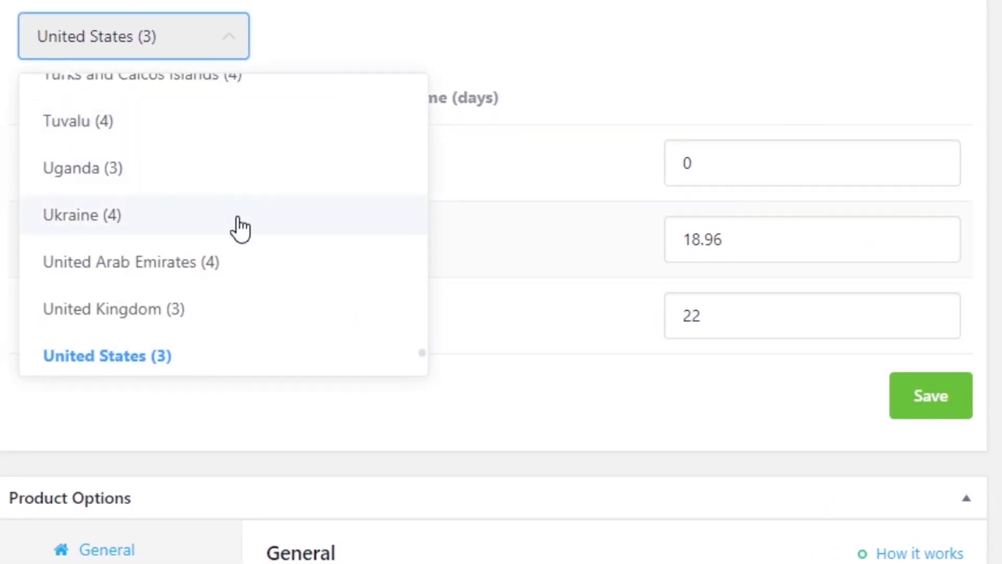
{"action": "scroll", "coordinate": [240, 227], "scroll_direction": "up", "scroll_amount": 2}
{"action": "scroll", "coordinate": [240, 280], "scroll_direction": "up", "scroll_amount": 1}
{"action": "left_click", "coordinate": [201, 40]}
{"action": "left_click", "coordinate": [924, 422]}
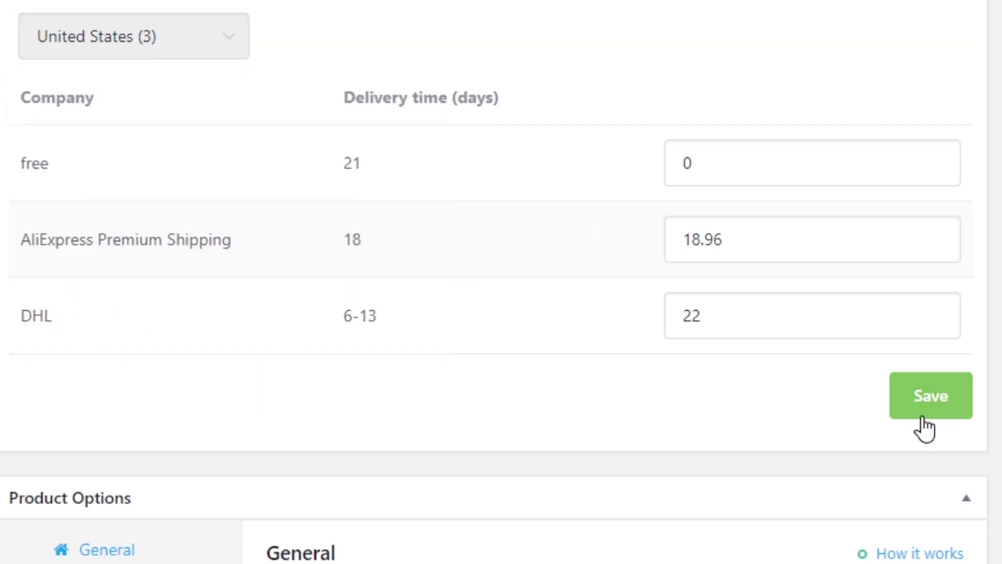